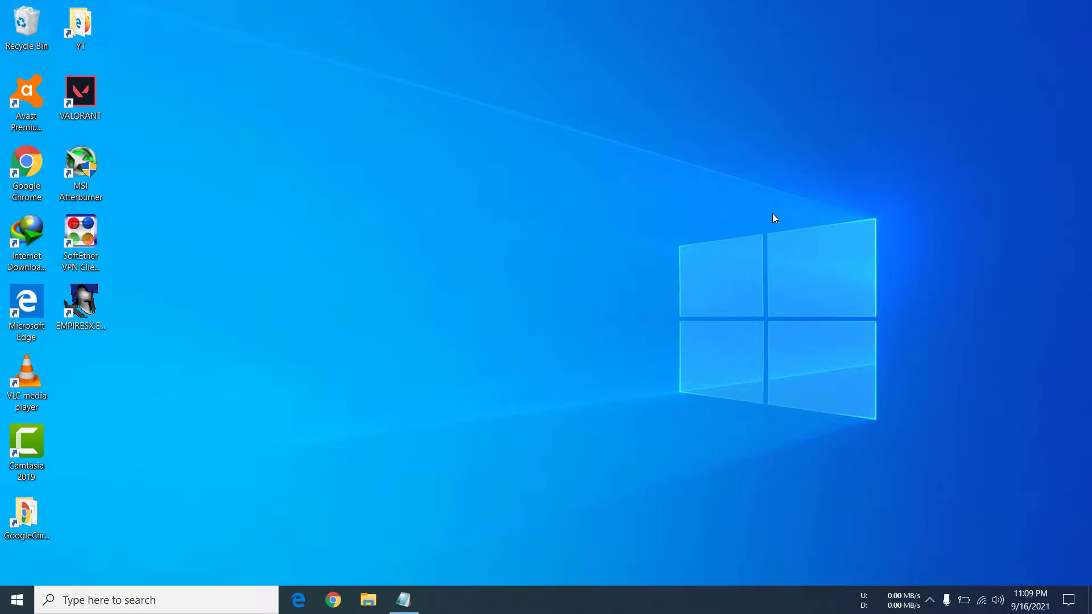
Step: Select the full Corsair SSD Toolbox MajorGeeks download URL in the saved Notepad note
{"action": "left_click", "coordinate": [404, 600]}
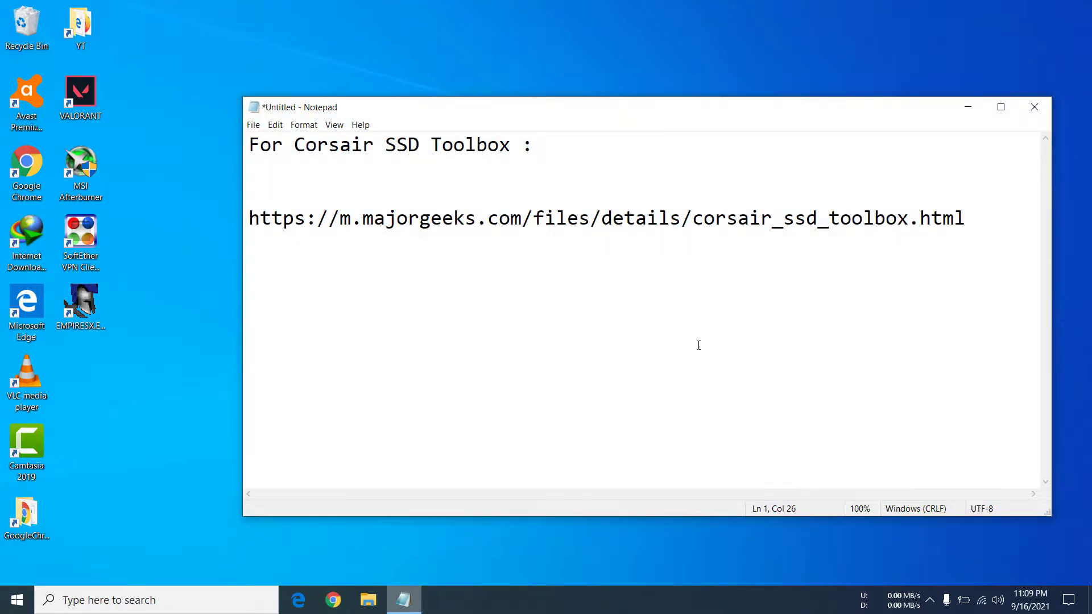
{"action": "left_click_drag", "start_coordinate": [966, 214], "coordinate": [208, 224]}
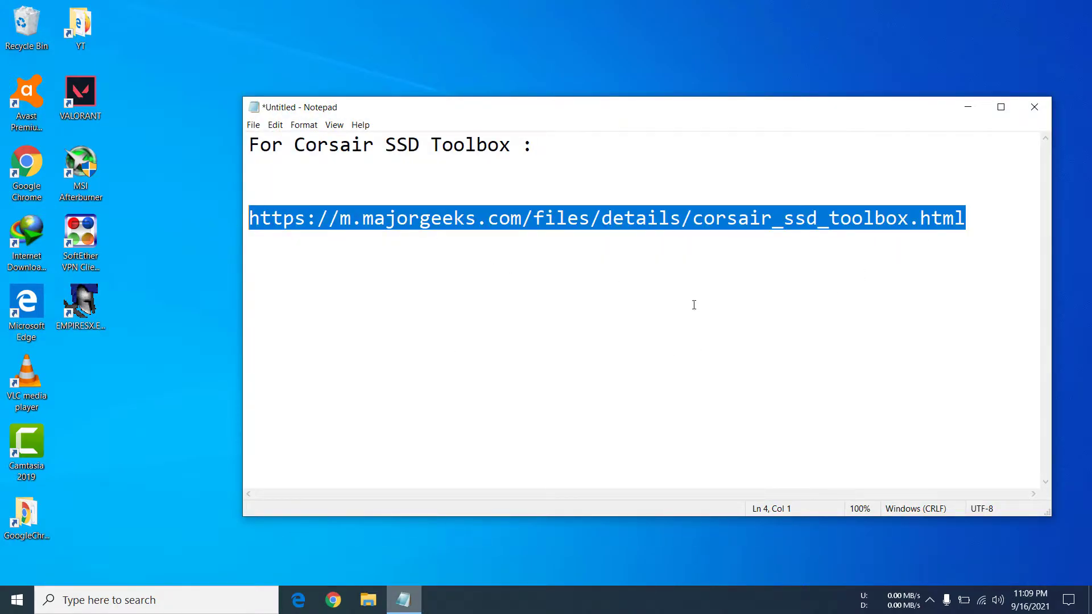
{"action": "left_click", "coordinate": [445, 266]}
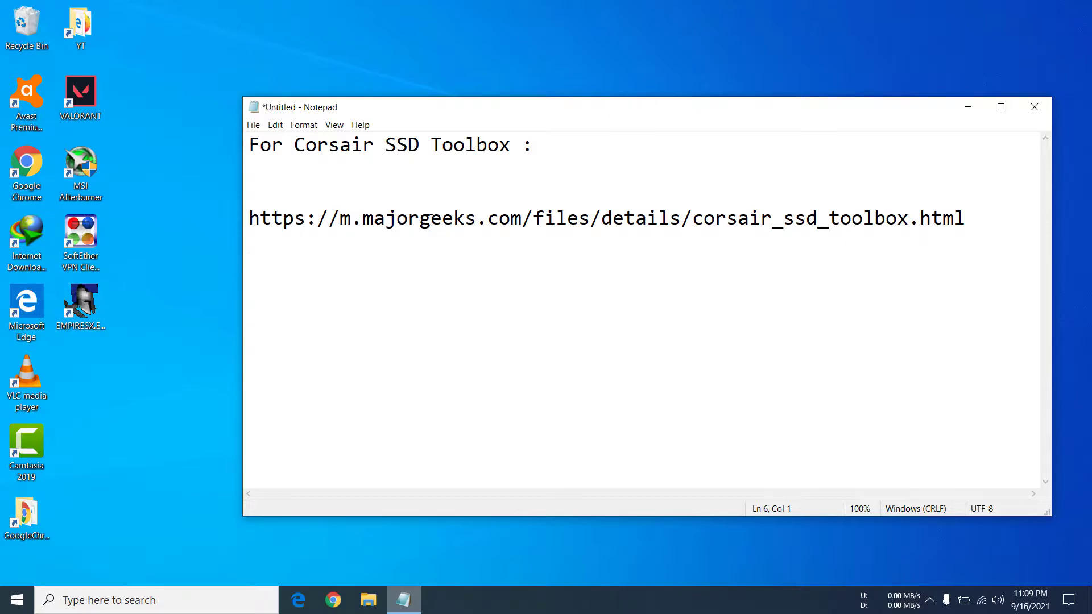
{"action": "left_click_drag", "start_coordinate": [251, 222], "coordinate": [1037, 231]}
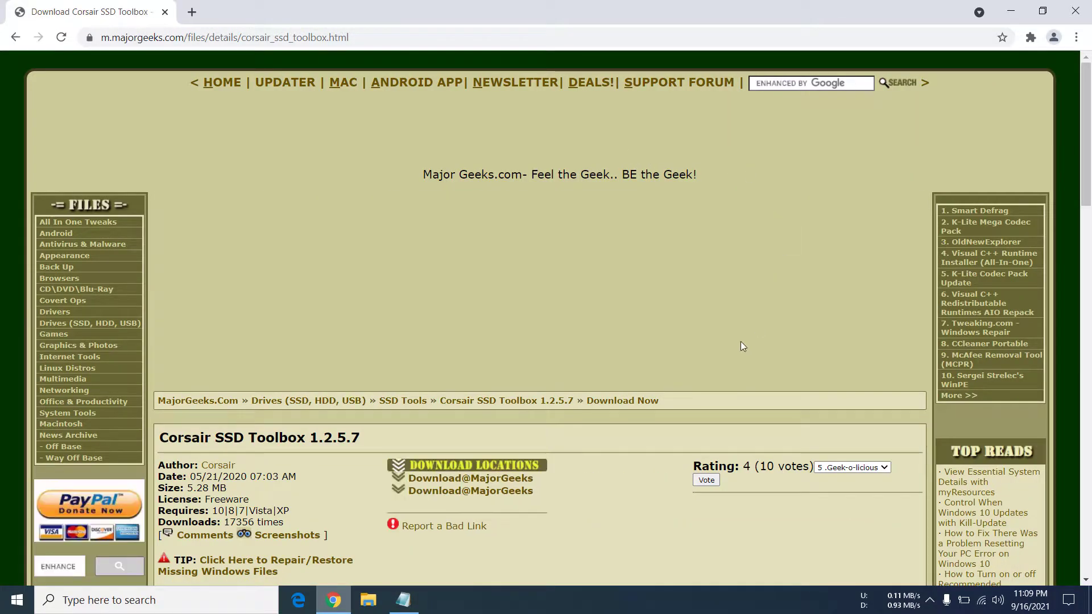
Step: Start the Download@MajorGeeks mirror download for Corsair SSD Toolbox and dismiss the vignette ad
{"action": "scroll", "coordinate": [628, 277], "scroll_direction": "down", "scroll_amount": 2}
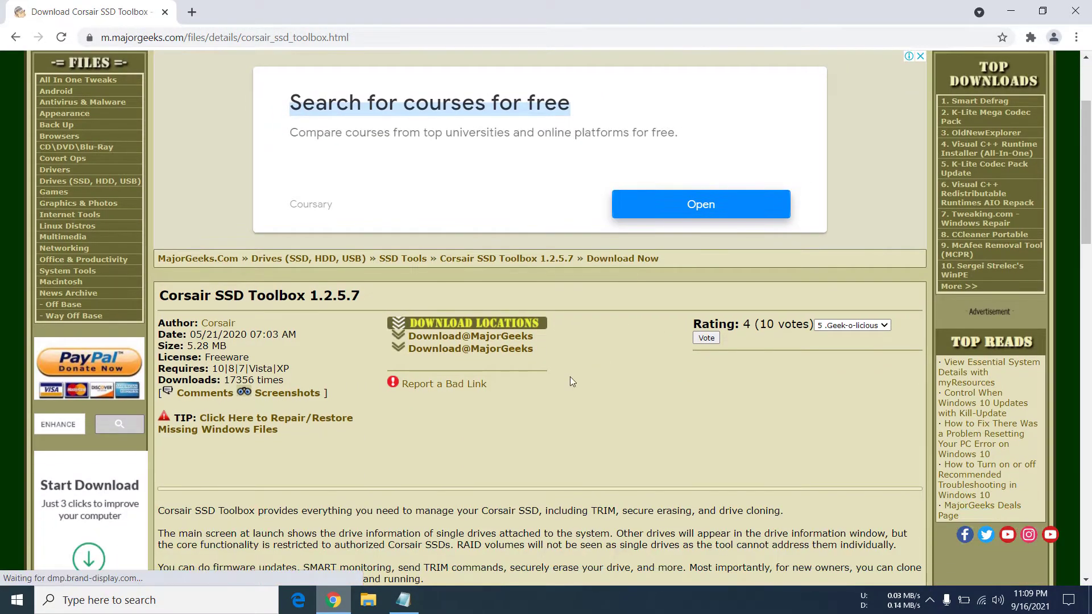
{"action": "left_click", "coordinate": [488, 325]}
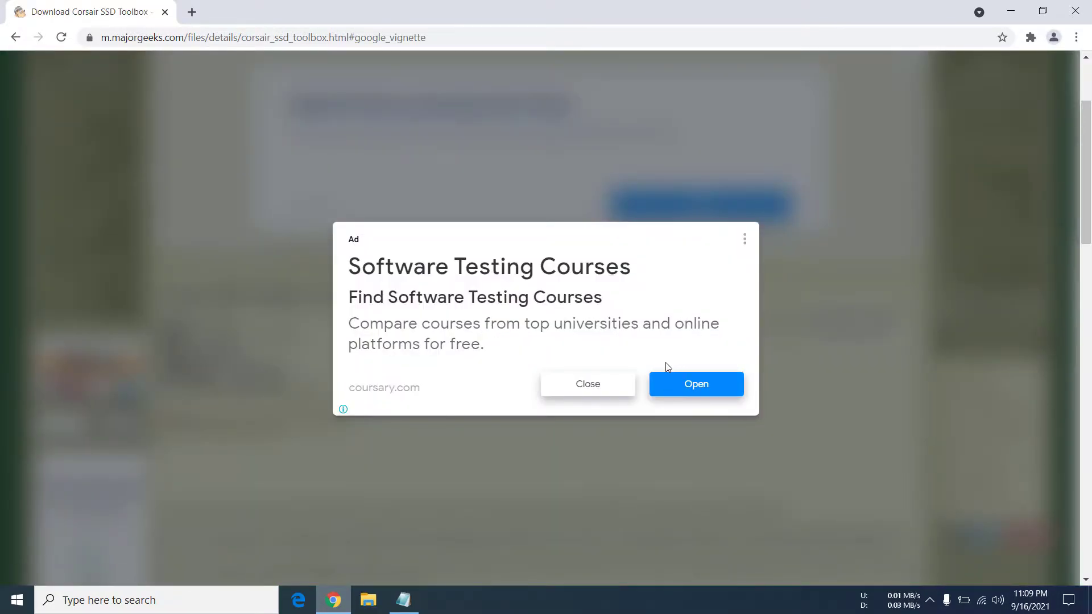
{"action": "left_click", "coordinate": [578, 387]}
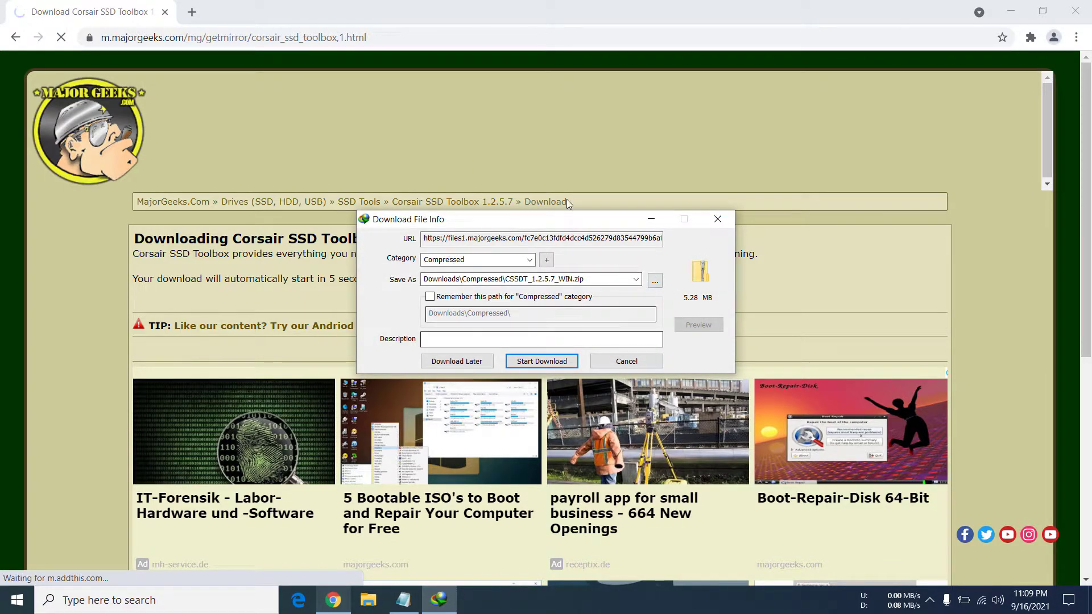
Step: Download CSSDT_1.2.5.7_WIN.zip (5.28 MB) into Downloads\Compressed and dismiss the completion notice
{"action": "left_click", "coordinate": [545, 362]}
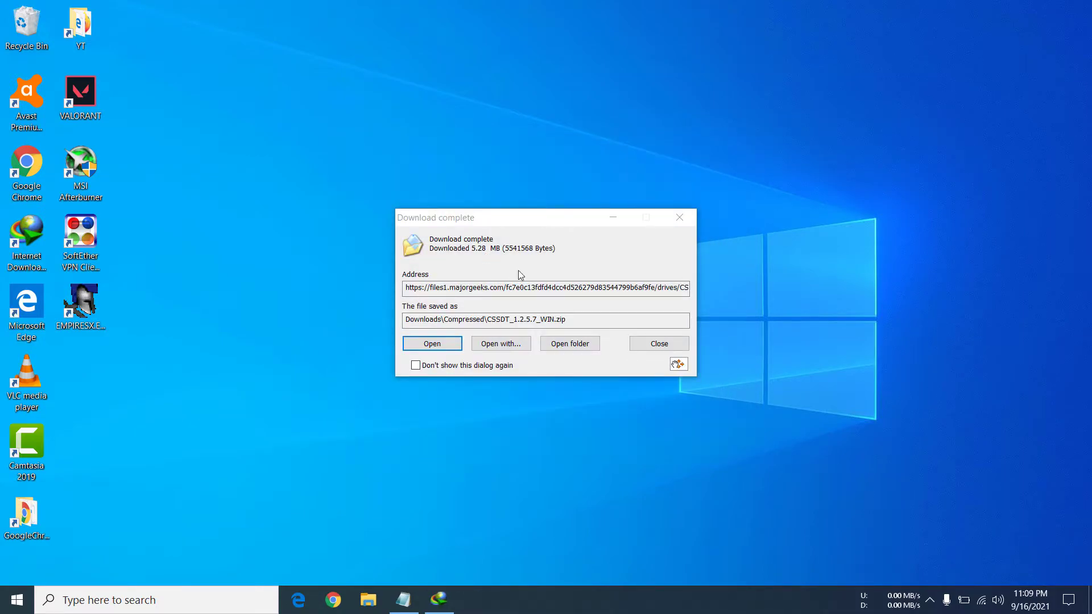
{"action": "left_click", "coordinate": [649, 347]}
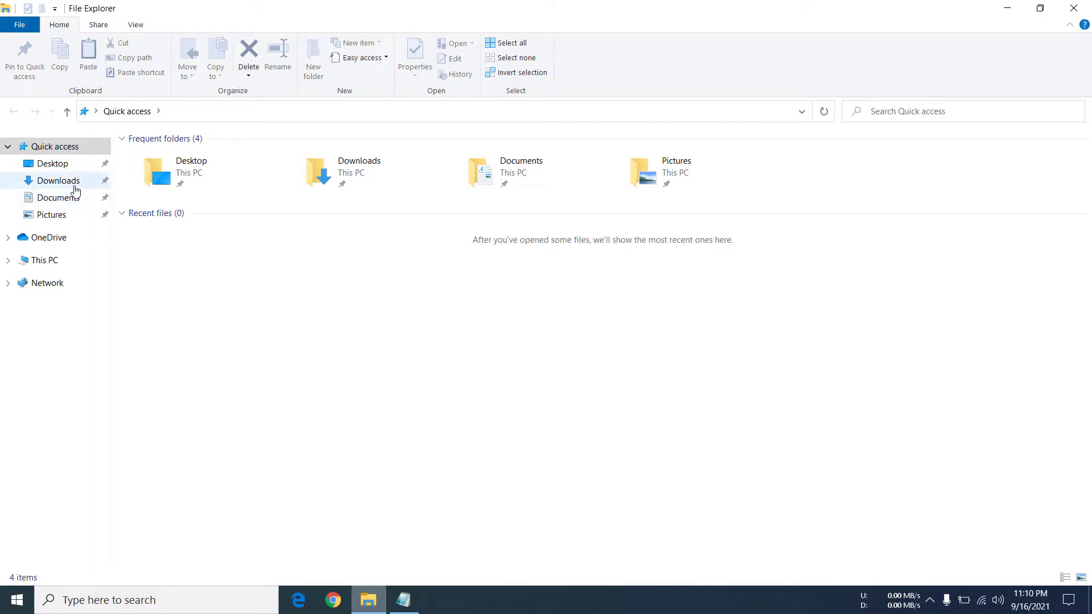
Step: Locate and select CSSDT_1.2.5.7_WIN.zip in the Downloads\Compressed folder
{"action": "left_click", "coordinate": [82, 189]}
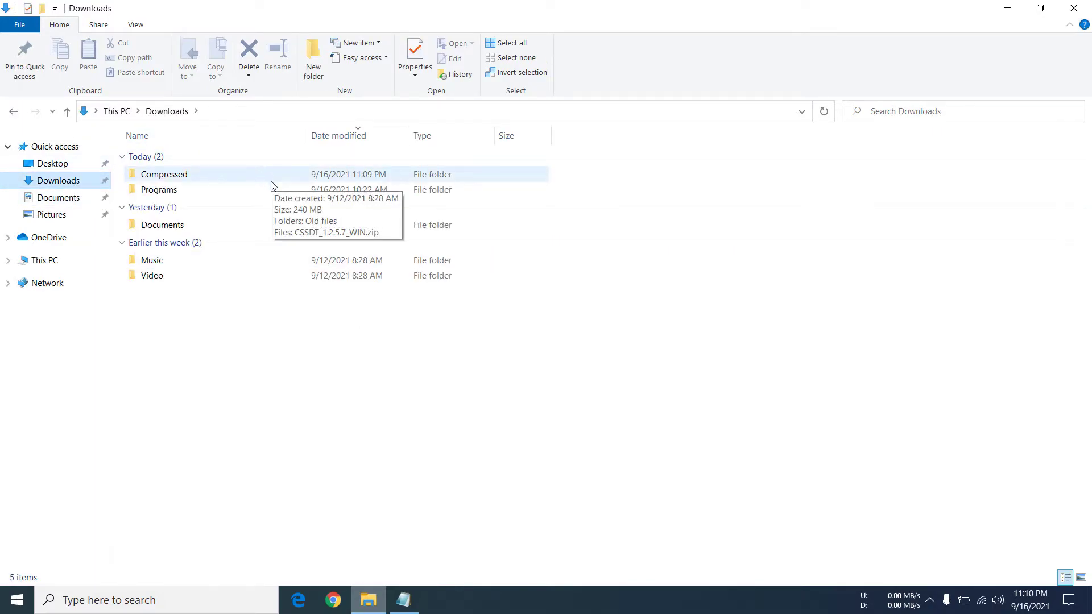
{"action": "double_click", "coordinate": [209, 179]}
{"action": "left_click", "coordinate": [178, 176]}
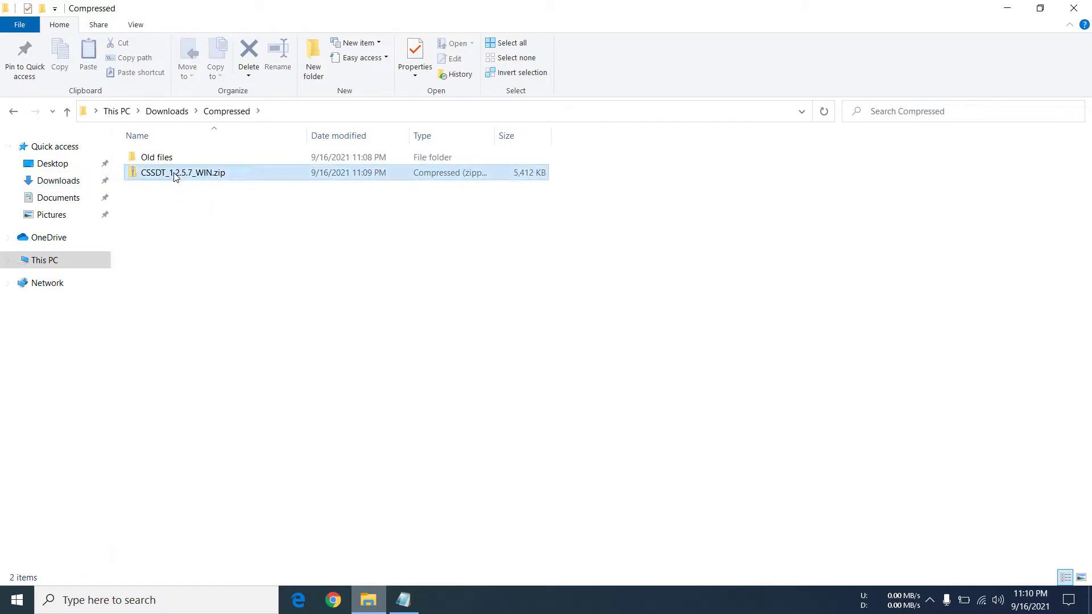
{"action": "left_click", "coordinate": [13, 111]}
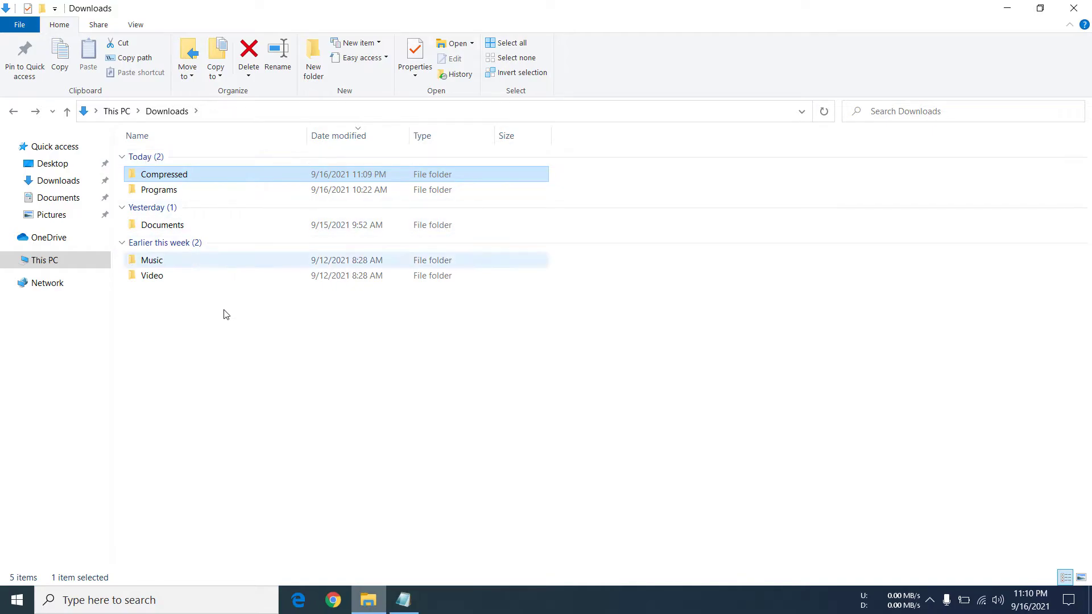
{"action": "double_click", "coordinate": [176, 179]}
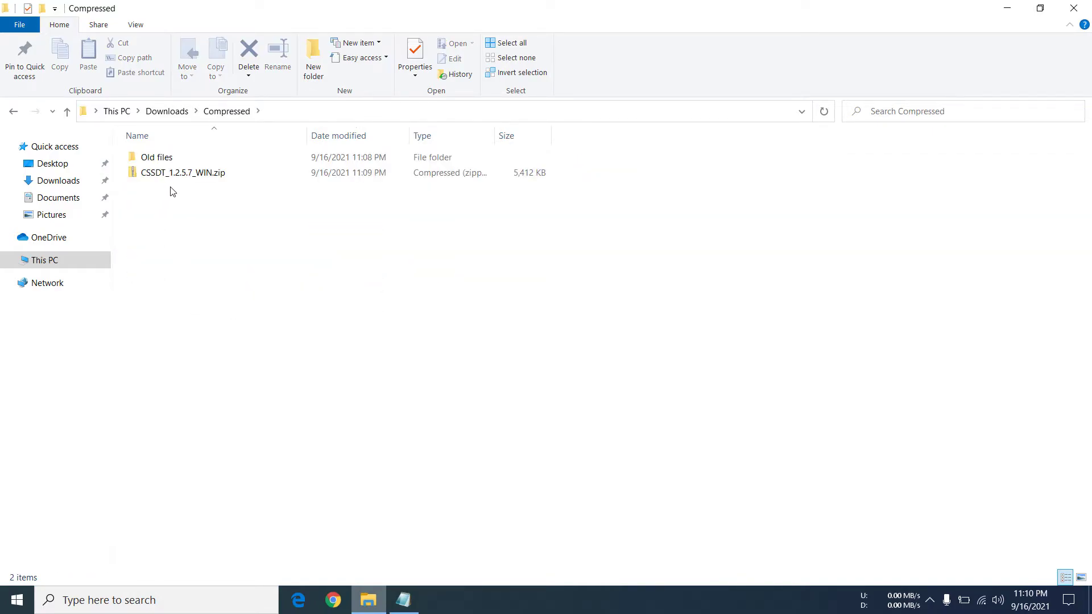
{"action": "left_click", "coordinate": [179, 178]}
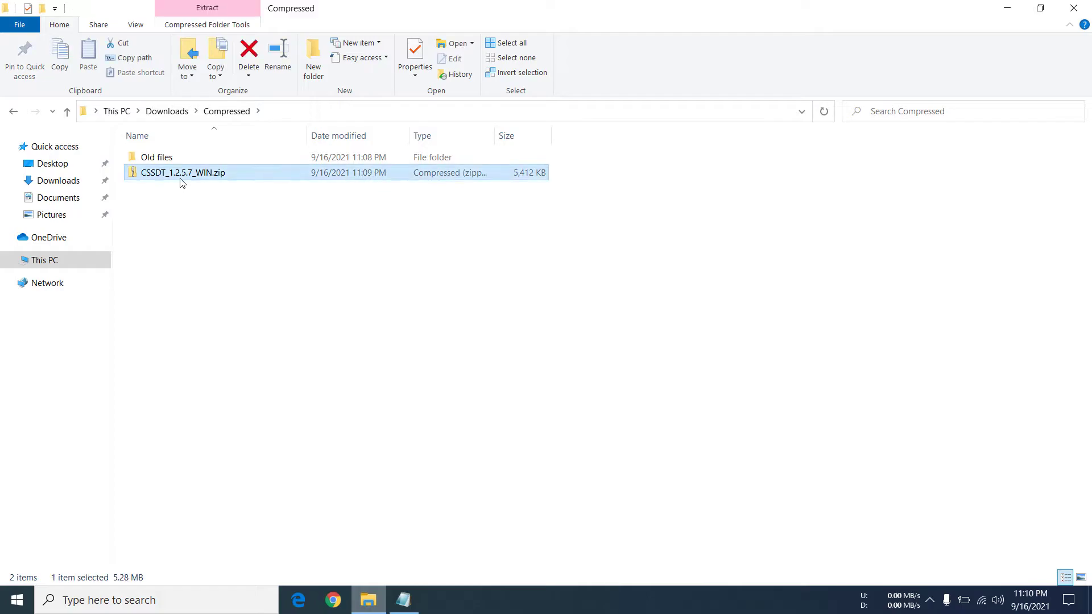
Step: Extract all the zip's contents into Downloads\Compressed\CSSDT_1.2.5.7_WIN
{"action": "right_click", "coordinate": [226, 178]}
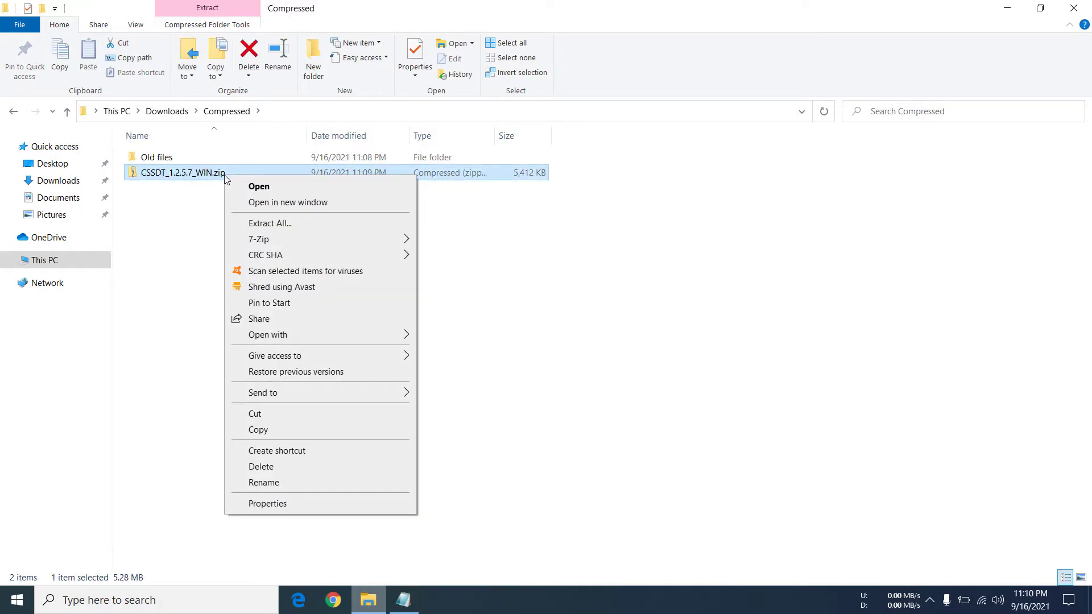
{"action": "left_click", "coordinate": [269, 223]}
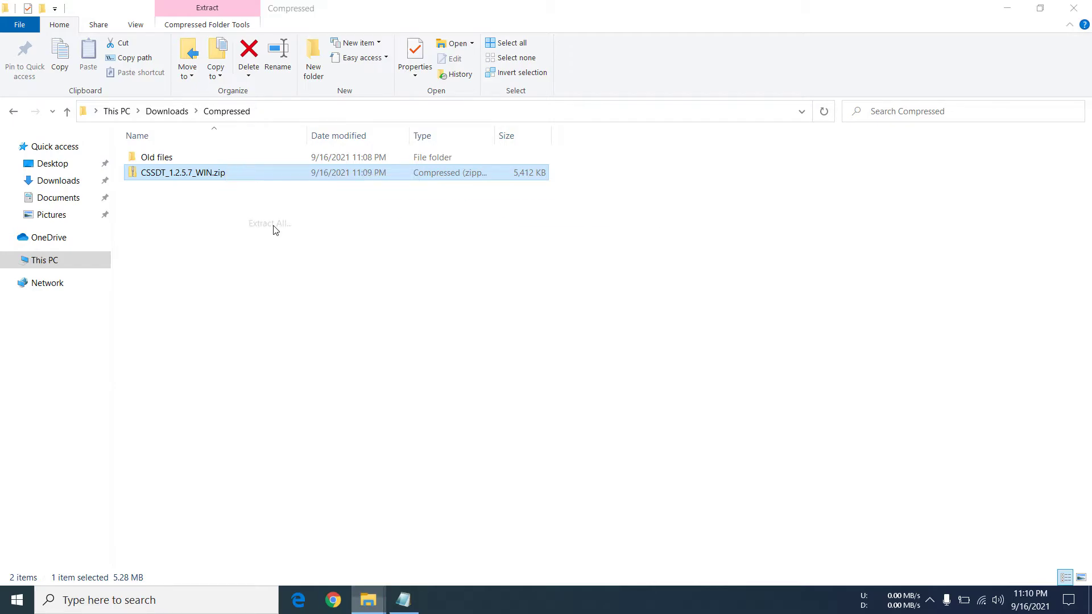
{"action": "left_click", "coordinate": [658, 444]}
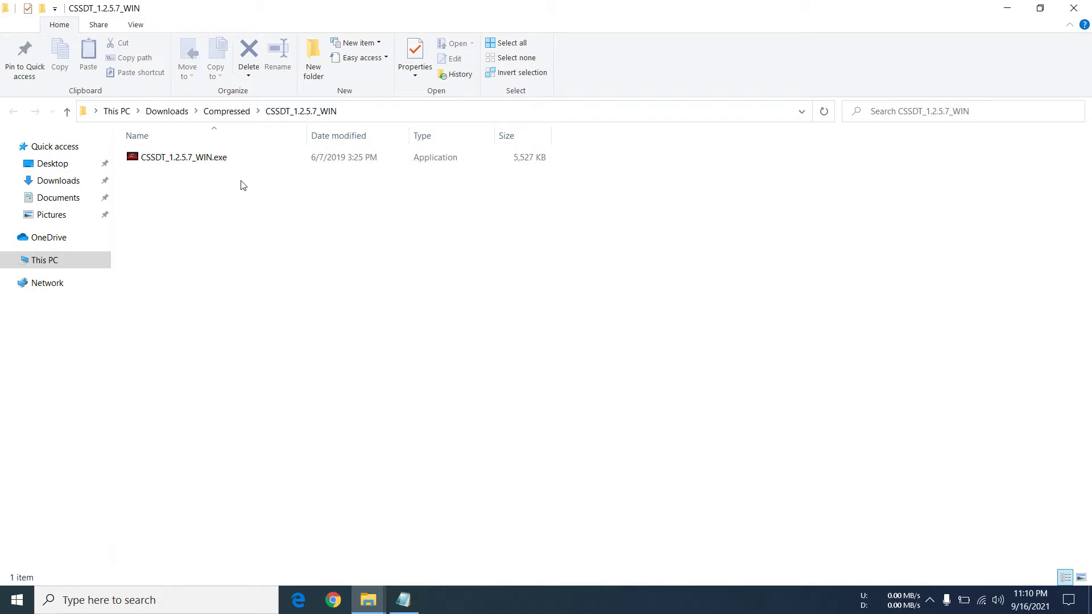
Step: Run CSSDT_1.2.5.7_WIN.exe, accept the license, and keep the default install and shortcut folders
{"action": "double_click", "coordinate": [216, 165]}
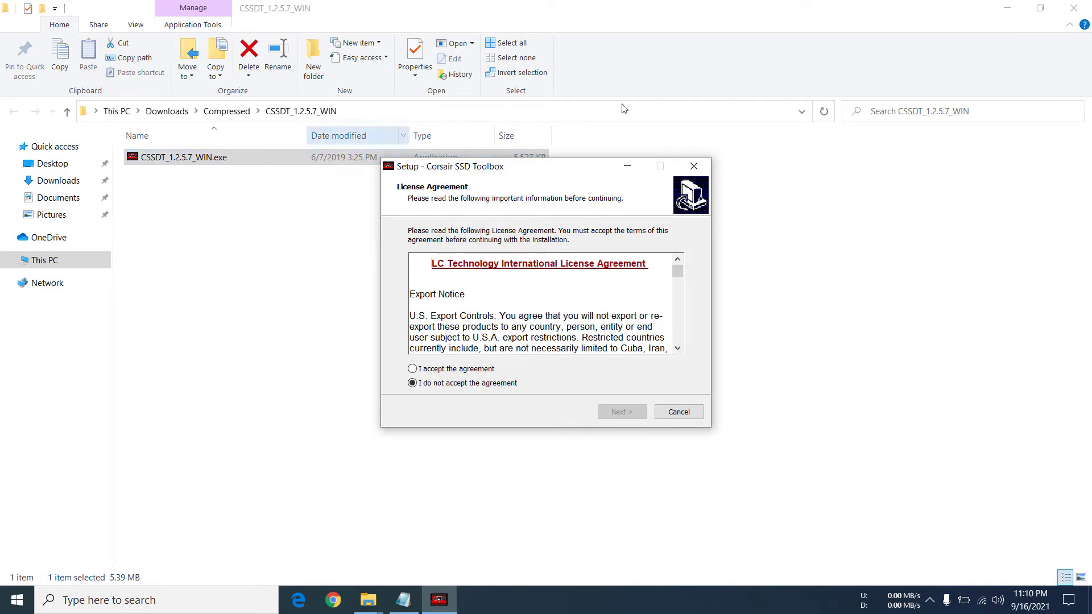
{"action": "left_click", "coordinate": [488, 368]}
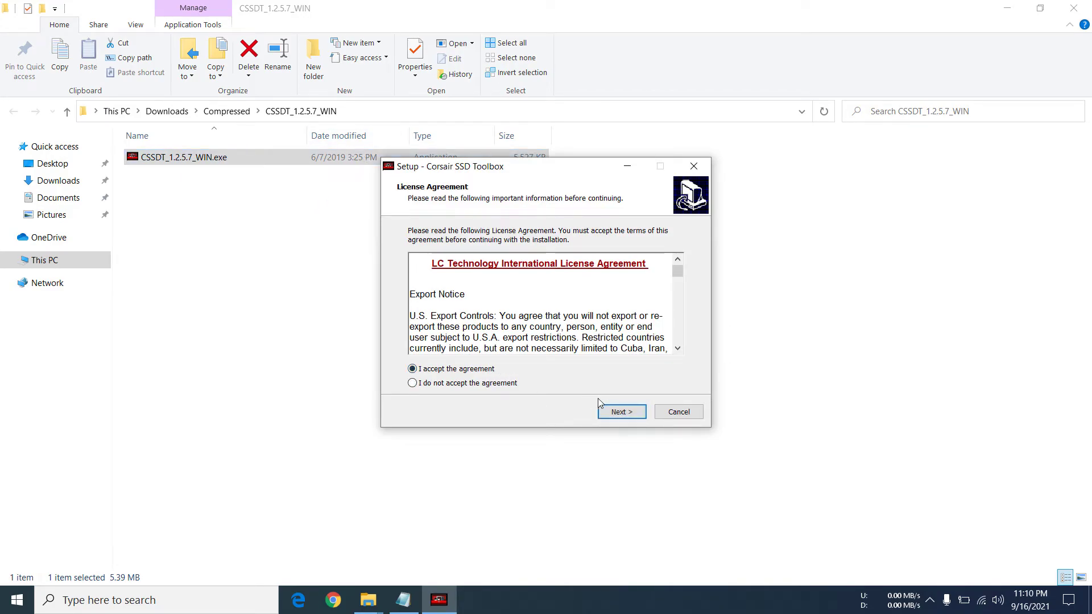
{"action": "left_click", "coordinate": [622, 411]}
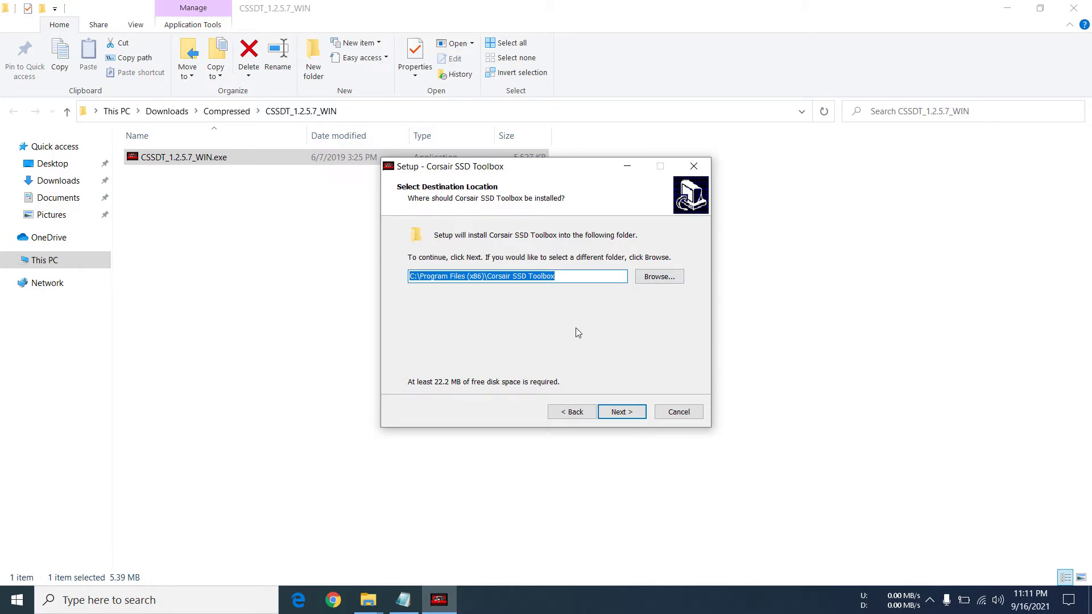
{"action": "left_click", "coordinate": [621, 412]}
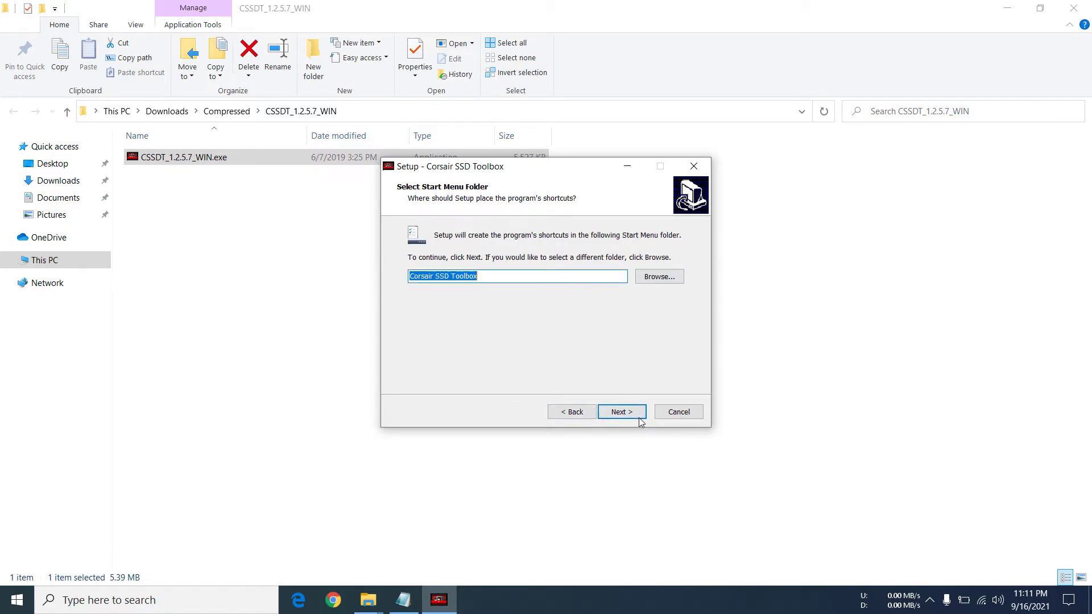
{"action": "left_click", "coordinate": [639, 417]}
Step: Install into C:\Program Files (x86)\Corsair SSD Toolbox and finish with the toolbox launching
{"action": "left_click", "coordinate": [626, 410]}
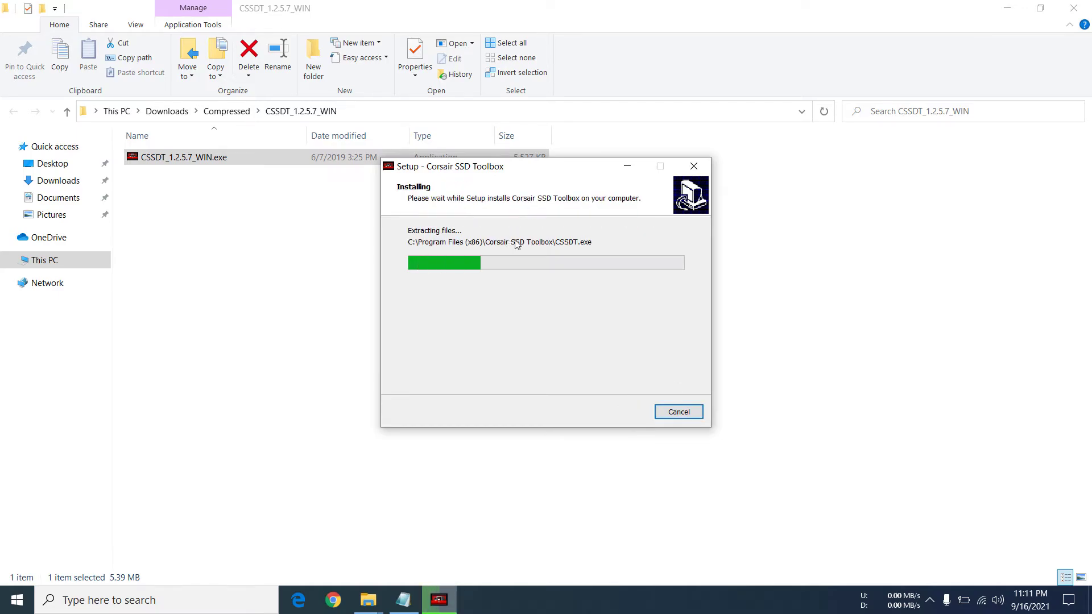
{"action": "key", "text": "alt+Up"}
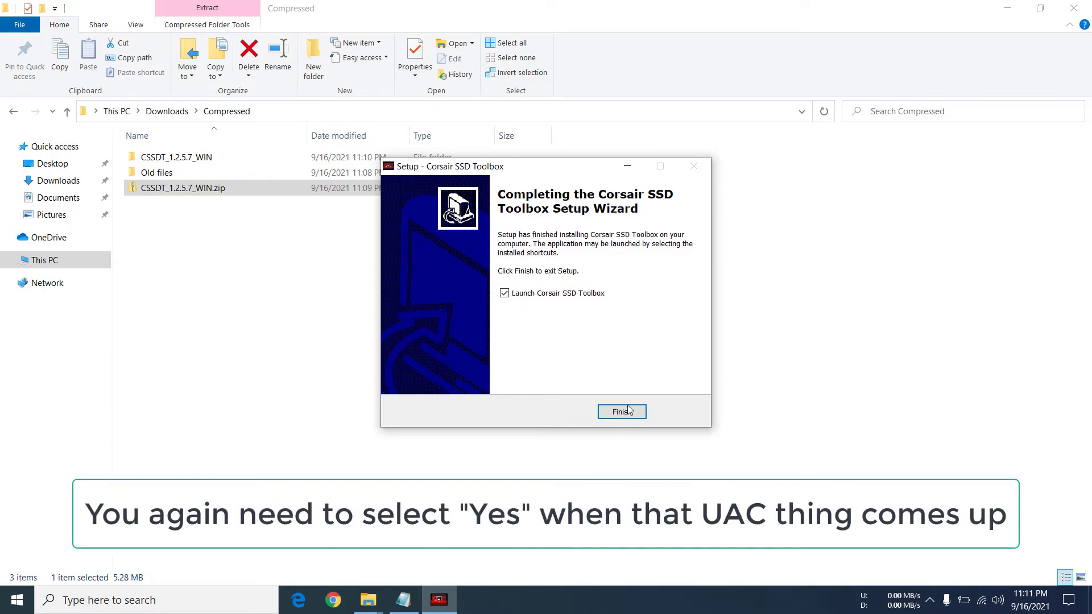
{"action": "key", "text": "Return"}
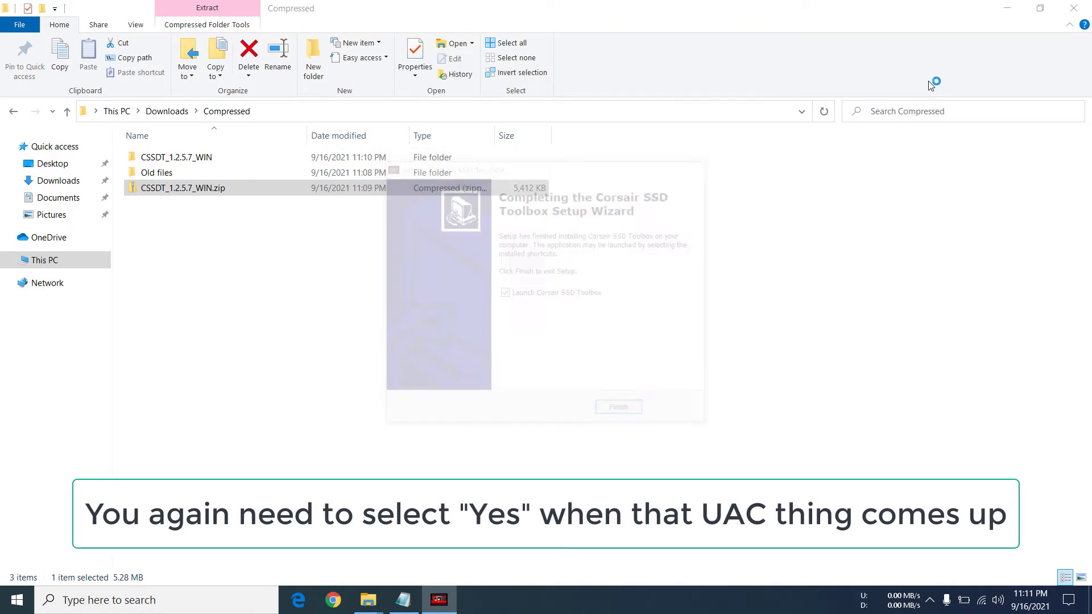
Step: Minimize Explorer, move the toolbox up to view the Force MP510 drive information, then minimize it
{"action": "left_click", "coordinate": [1001, 12]}
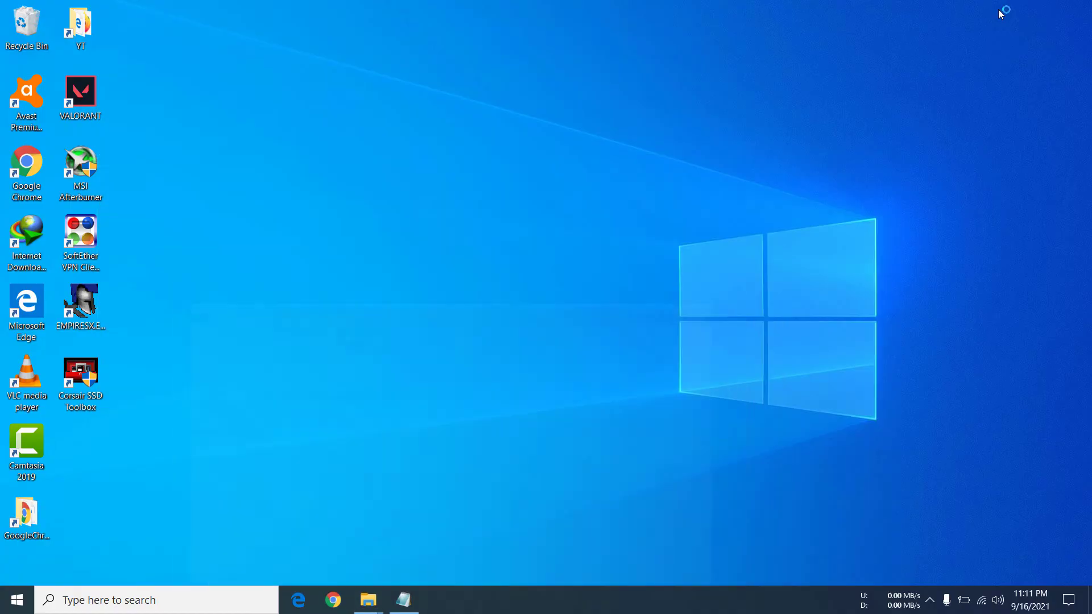
{"action": "right_click", "coordinate": [599, 184]}
{"action": "left_click_drag", "start_coordinate": [602, 125], "coordinate": [585, 42]}
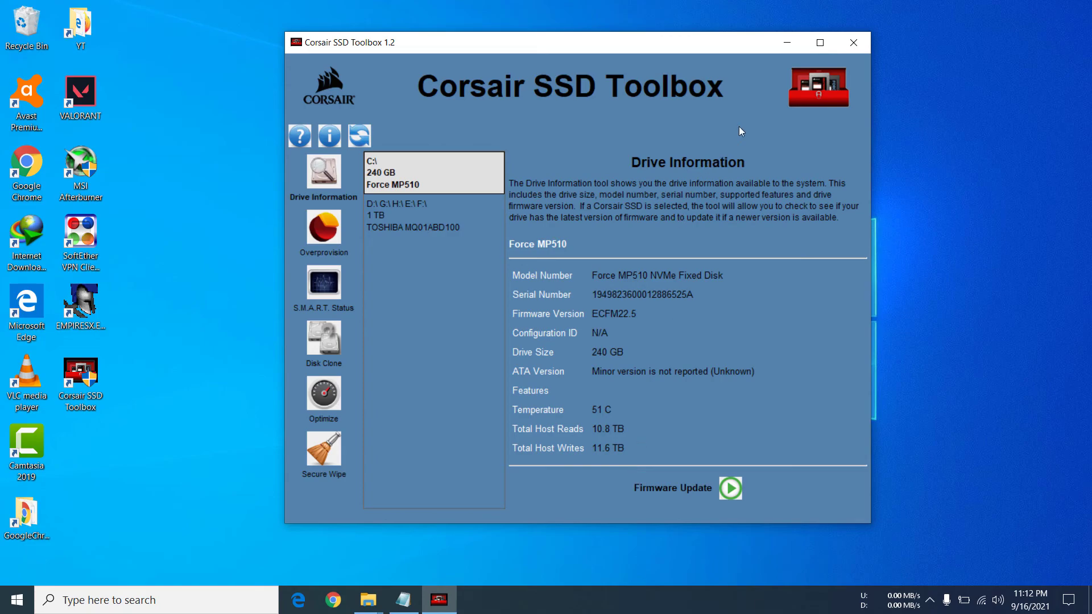
{"action": "left_click", "coordinate": [778, 47]}
{"action": "right_click", "coordinate": [606, 150]}
{"action": "left_click", "coordinate": [630, 193]}
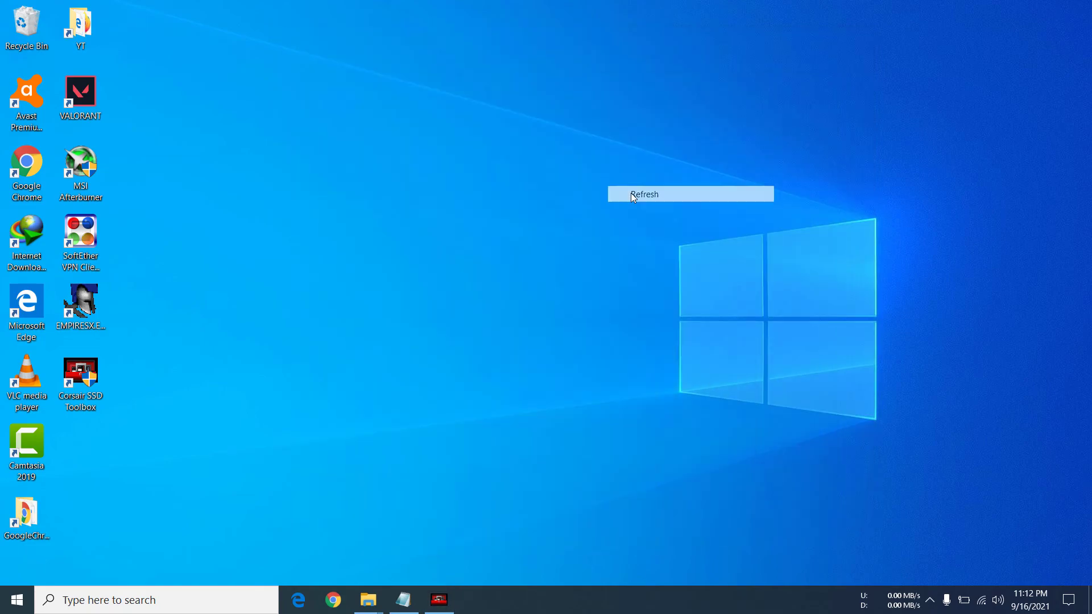